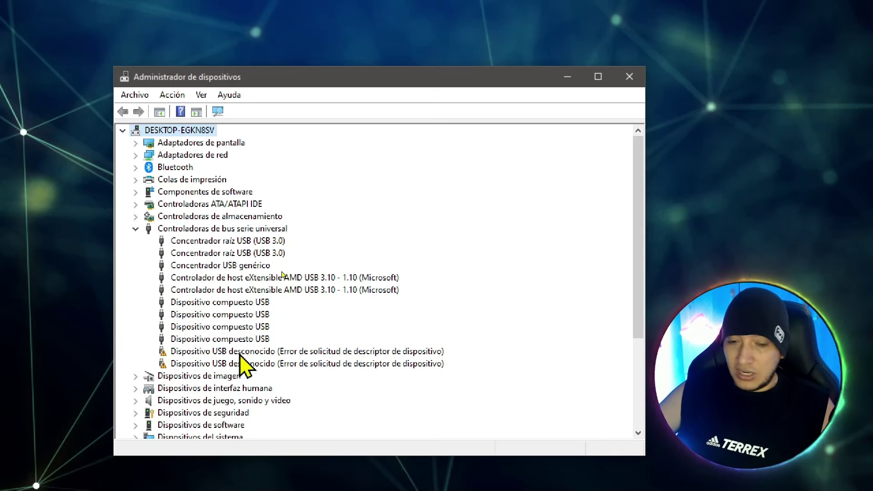
# Uninstall both unknown USB devices under the universal serial bus controllers and scan for hardware changes
pyautogui.rightClick(244, 351)
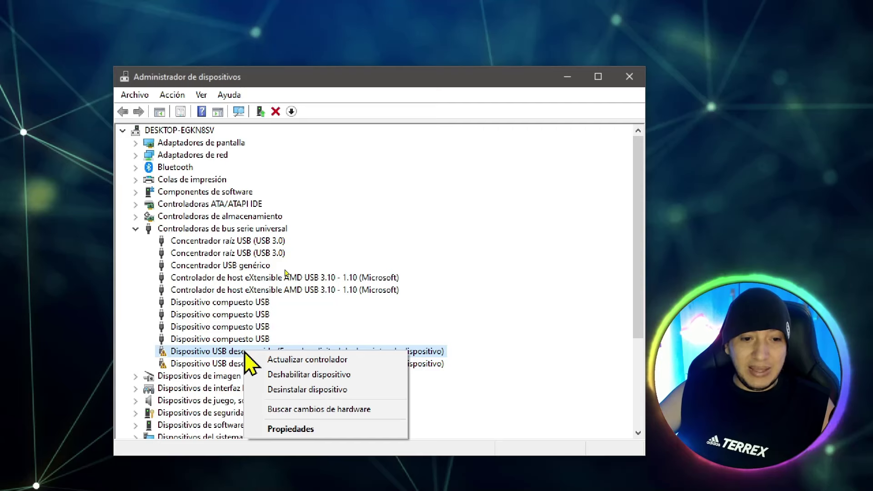
pyautogui.click(331, 390)
pyautogui.click(492, 363)
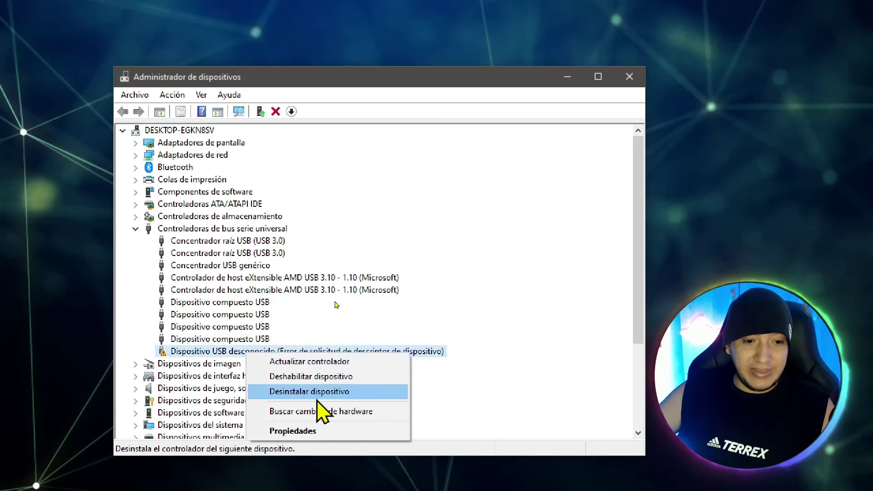
pyautogui.click(325, 390)
pyautogui.click(482, 369)
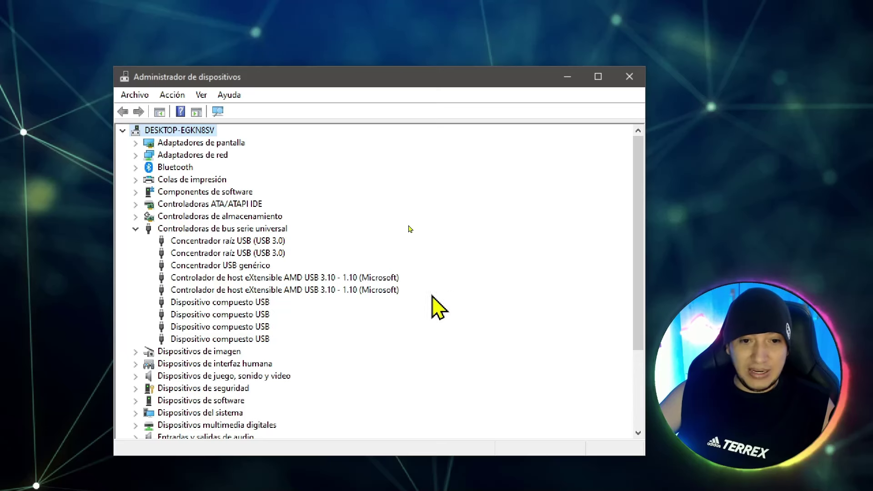
pyautogui.rightClick(554, 299)
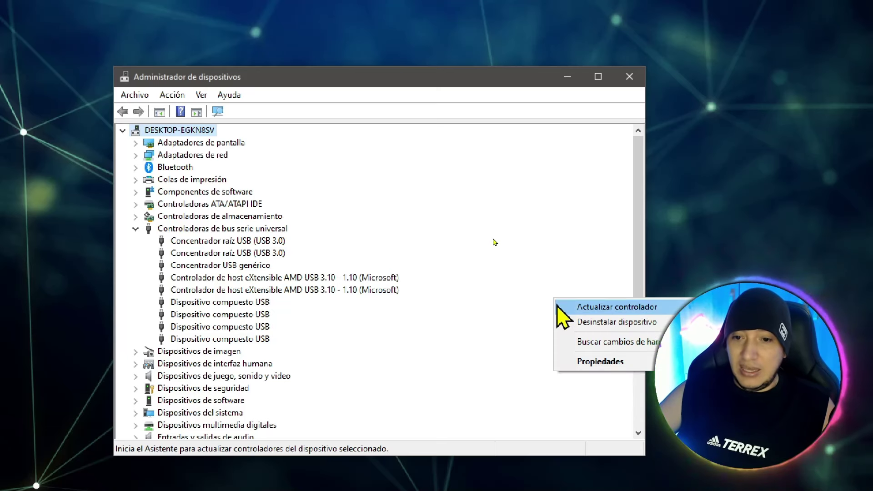
pyautogui.click(600, 344)
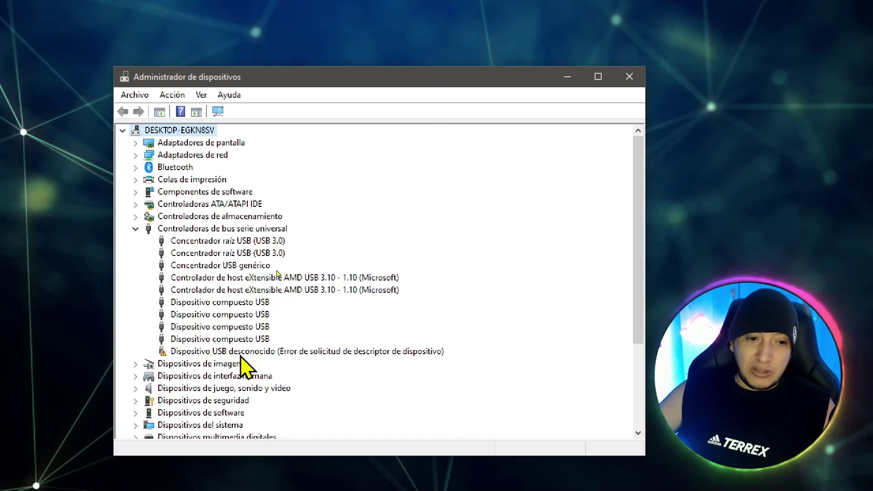
# Run an automatic driver update search for the unknown USB device and close the update wizard
pyautogui.rightClick(289, 352)
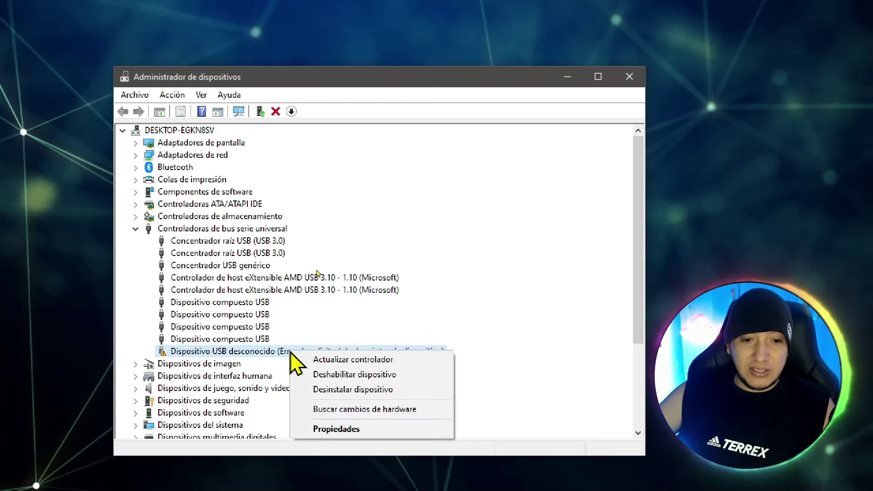
pyautogui.click(351, 360)
pyautogui.click(347, 239)
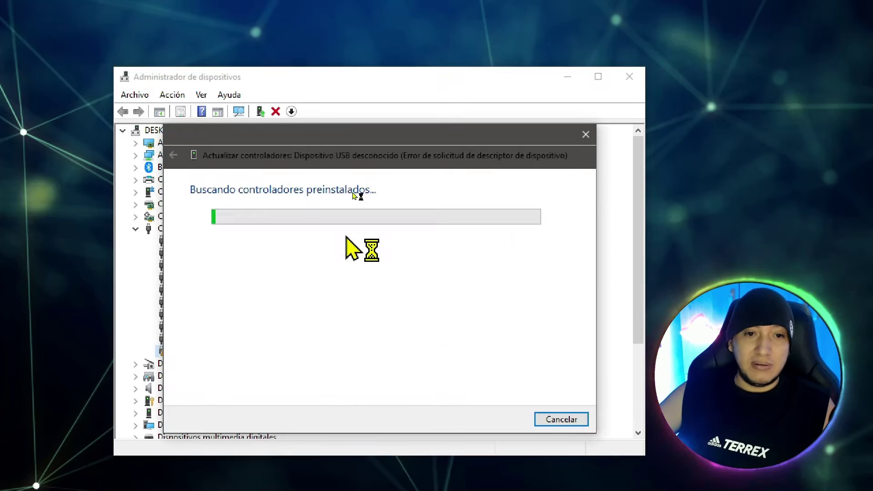
pyautogui.press('Escape')
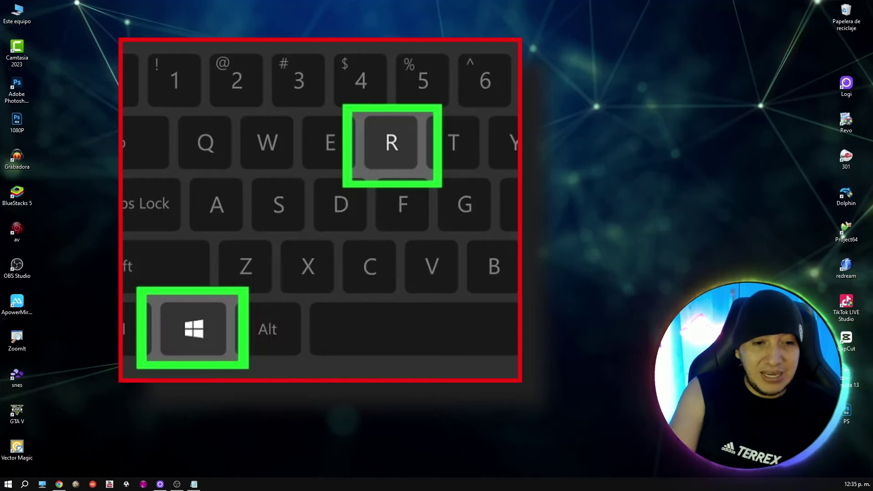
# Launch the Registry Editor by running regedit.exe and allow it to make changes to the device
pyautogui.press('super+r')
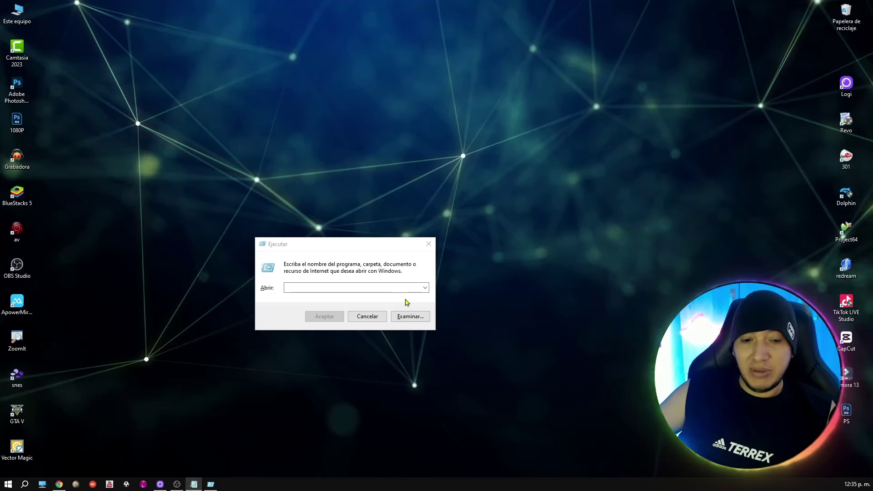
pyautogui.click(325, 290)
pyautogui.write('regedit.exe')
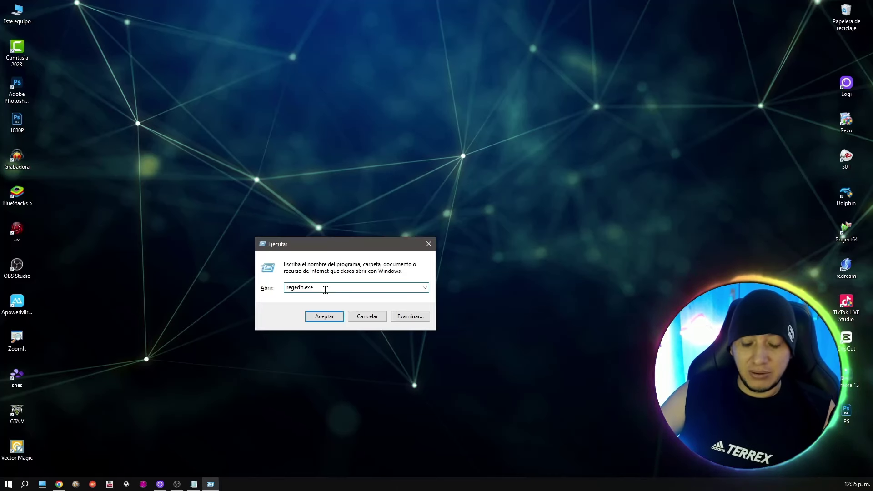
pyautogui.press('Return')
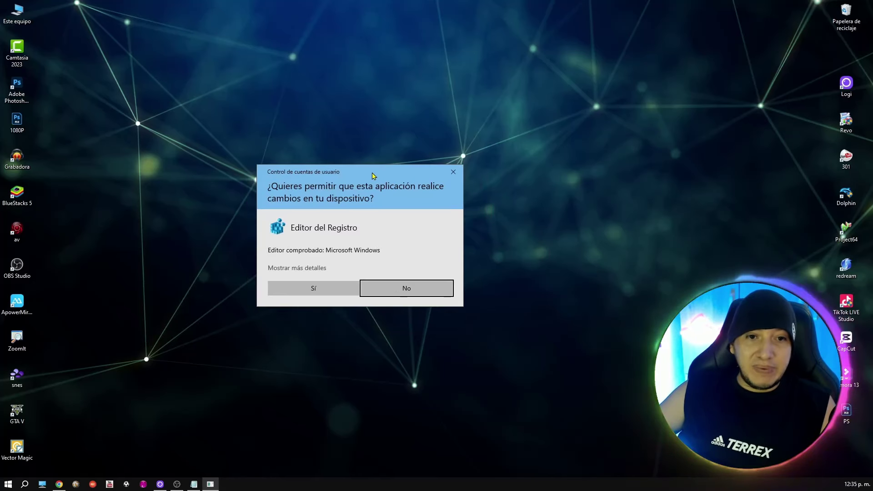
pyautogui.click(315, 290)
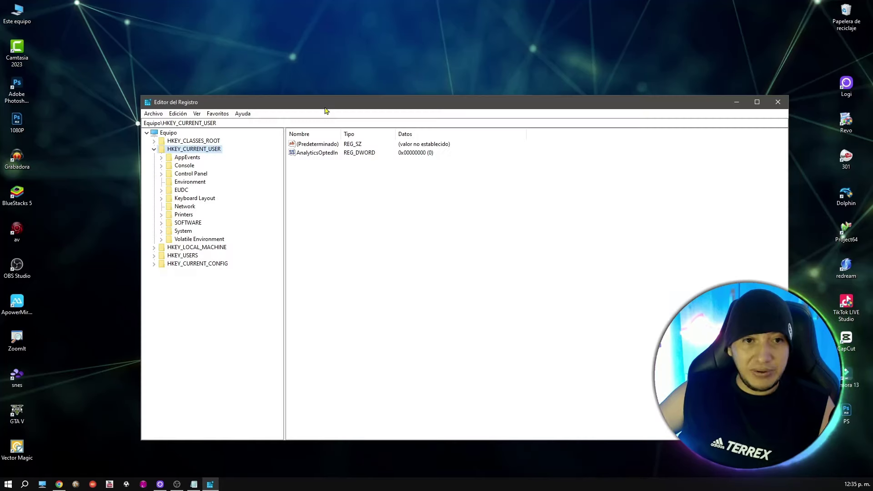
# Shrink the Registry Editor window in width and height and collapse the HKEY_CURRENT_USER branch
pyautogui.moveTo(775, 271); pyautogui.dragTo(694, 271)
pyautogui.moveTo(351, 440); pyautogui.dragTo(352, 389)
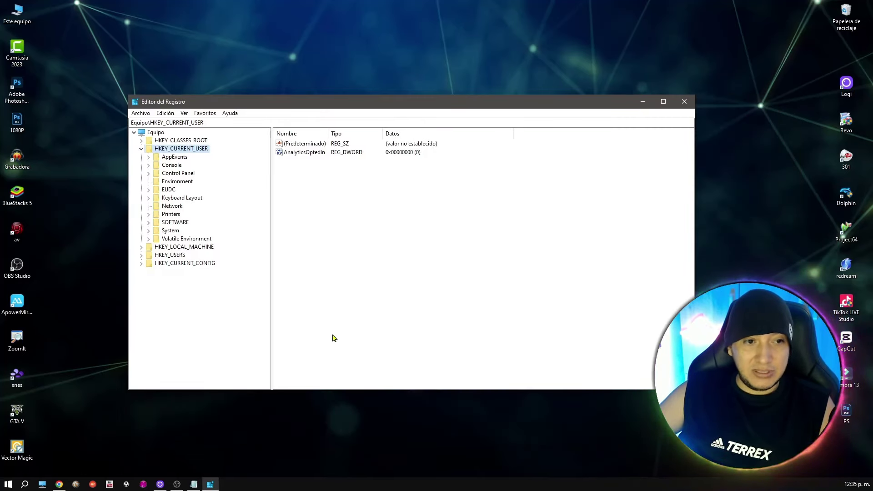
pyautogui.click(141, 149)
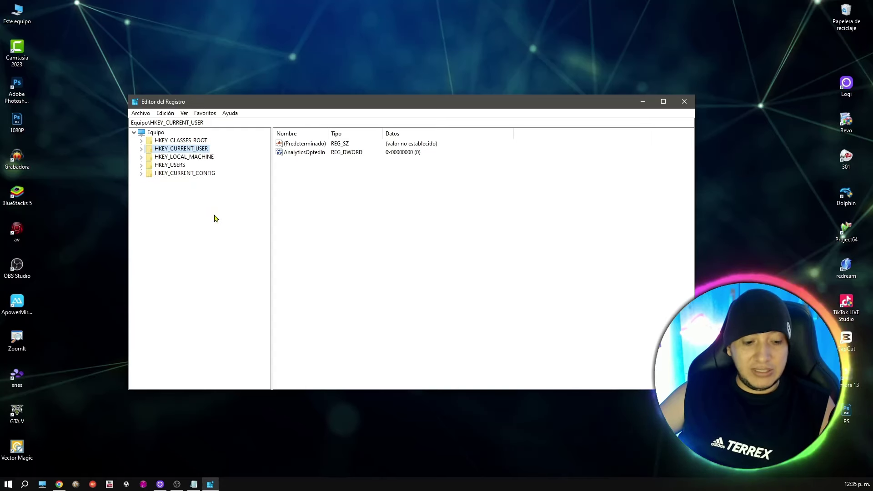
pyautogui.click(205, 123)
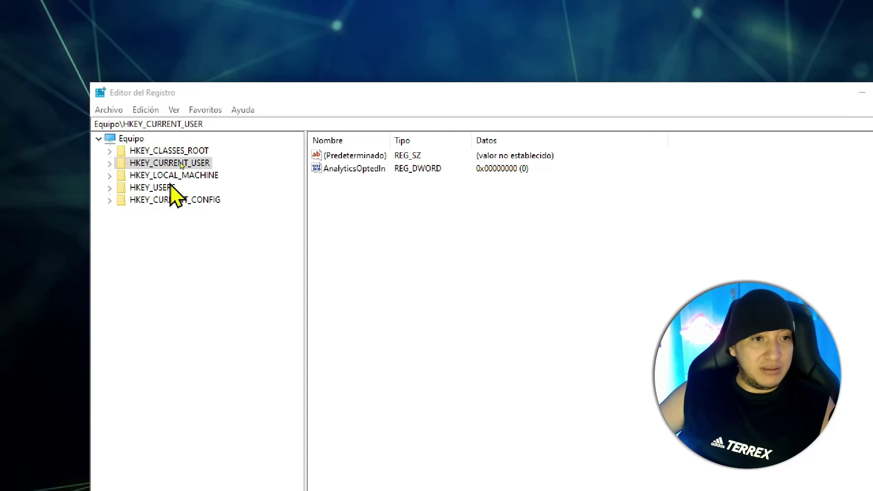
# Expand the registry path HKEY_CURRENT_USER\SOFTWARE\Microsoft
pyautogui.click(110, 163)
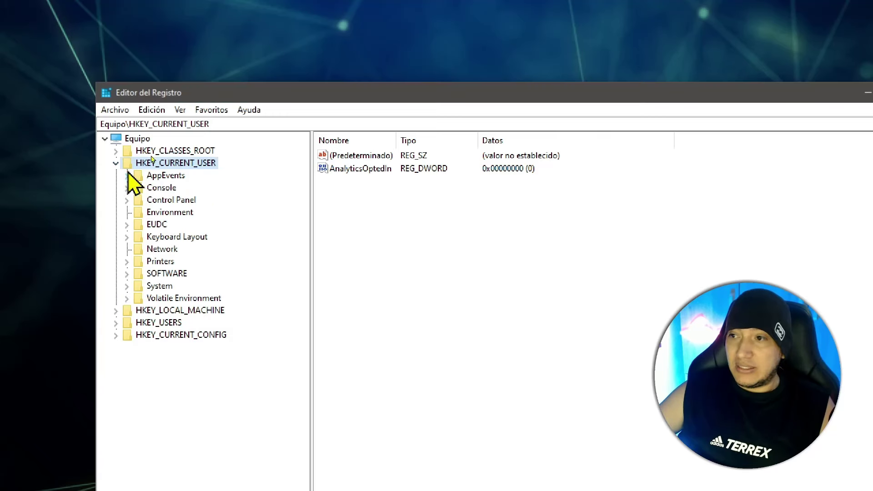
pyautogui.click(127, 275)
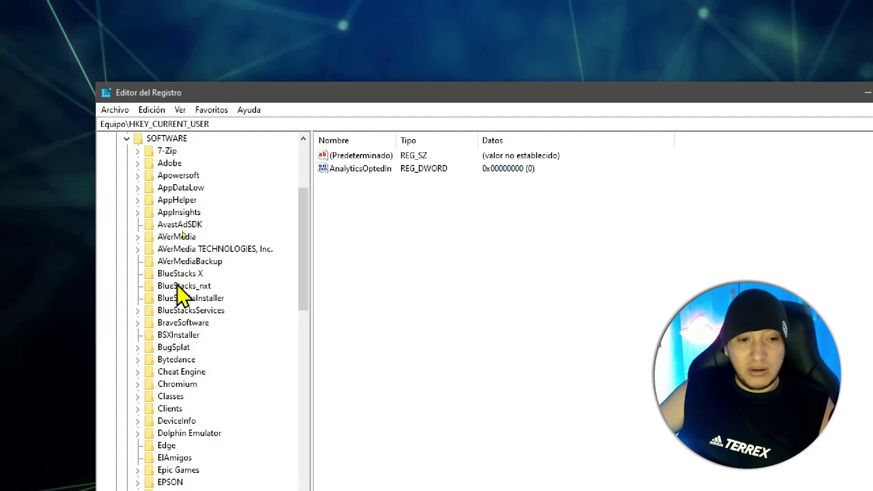
pyautogui.scroll(-8, 180, 293)
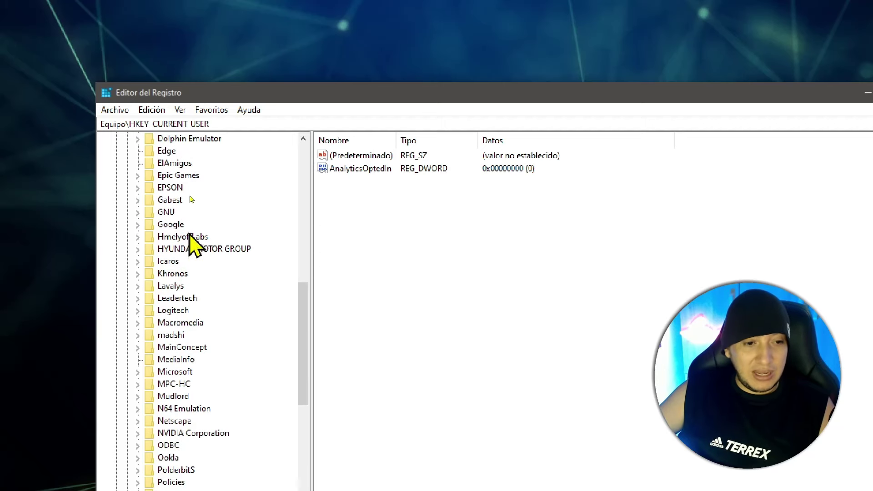
pyautogui.scroll(-1, 190, 256)
pyautogui.scroll(-1, 189, 255)
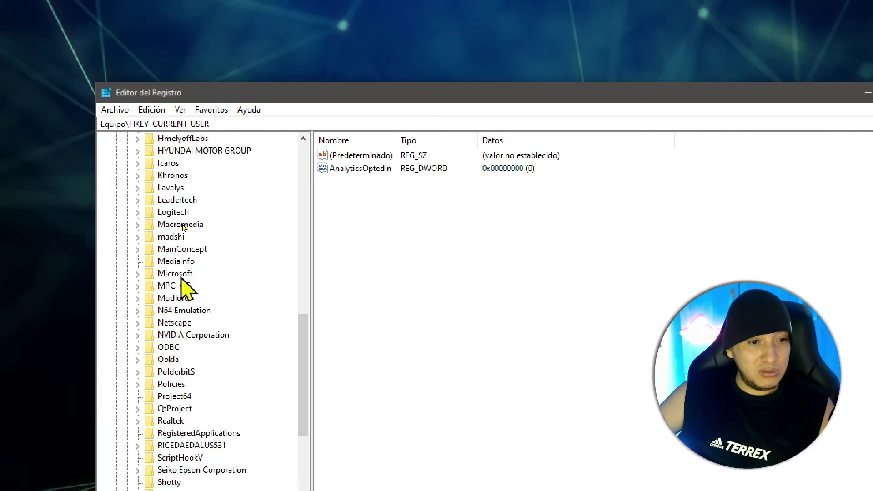
pyautogui.doubleClick(140, 273)
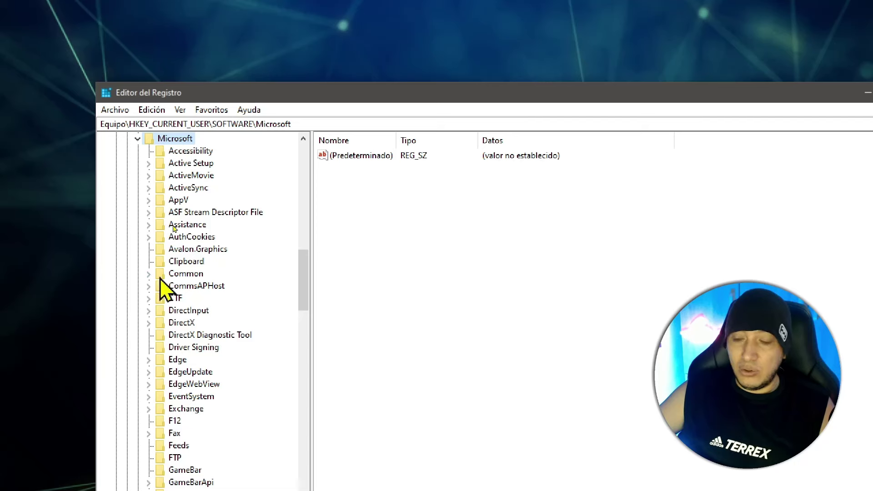
# Open the Windows\CurrentVersion\Policies\Explorer key inside the Microsoft branch
pyautogui.scroll(-20, 161, 279)
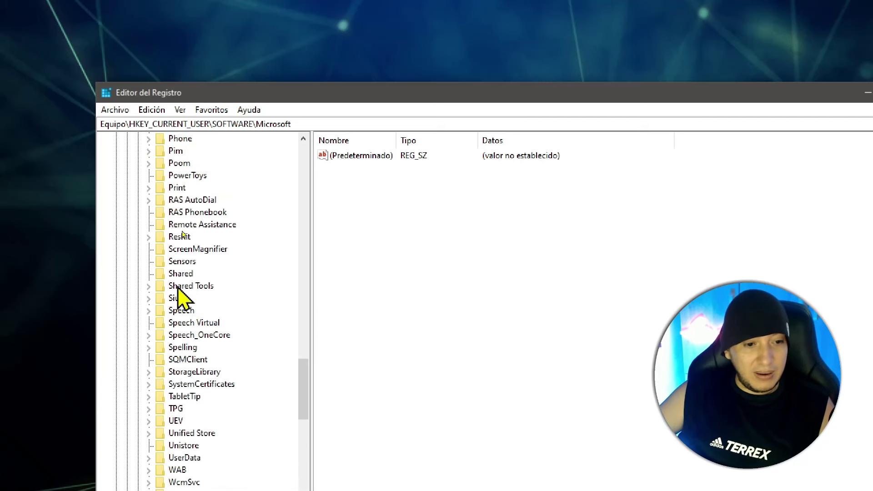
pyautogui.scroll(-5, 177, 290)
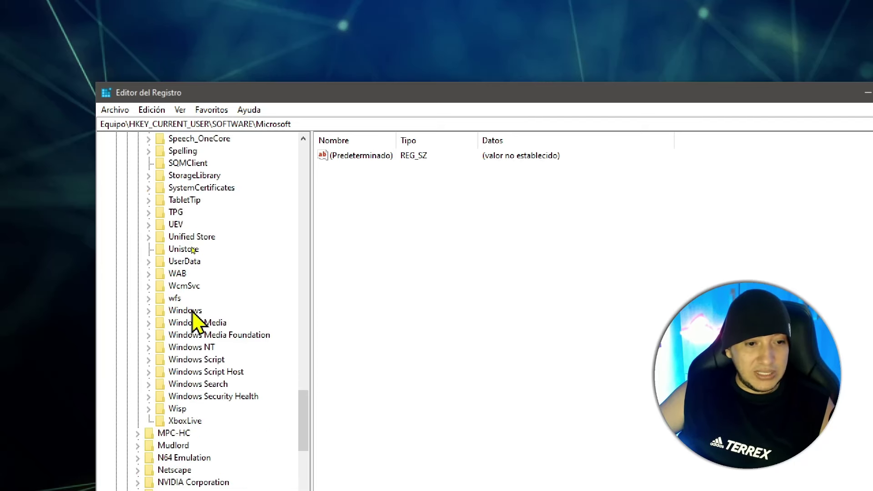
pyautogui.click(149, 311)
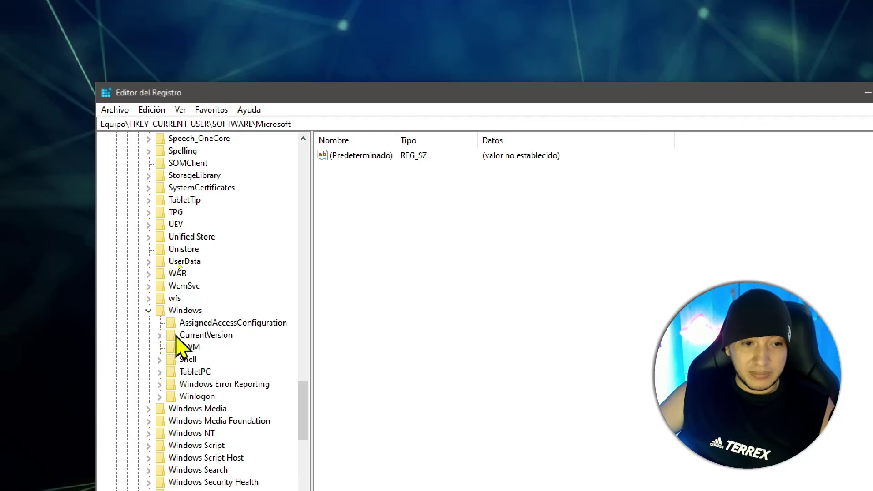
pyautogui.click(159, 335)
pyautogui.scroll(-11, 211, 342)
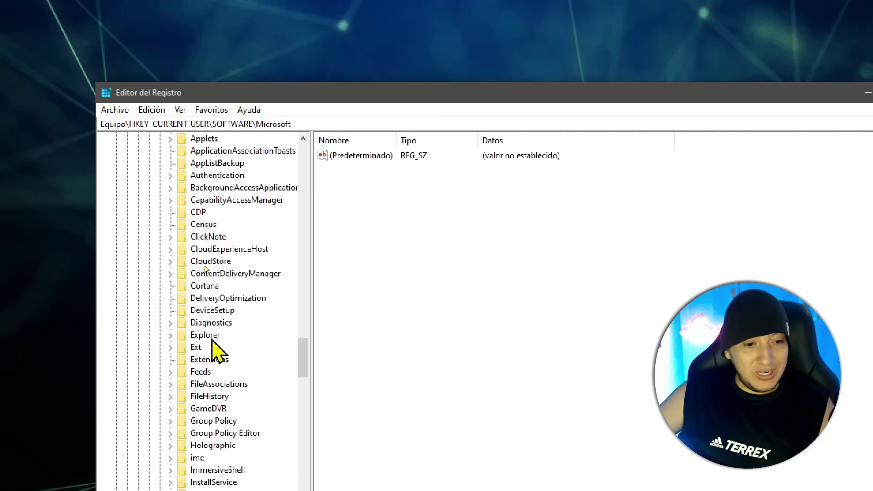
pyautogui.click(205, 273)
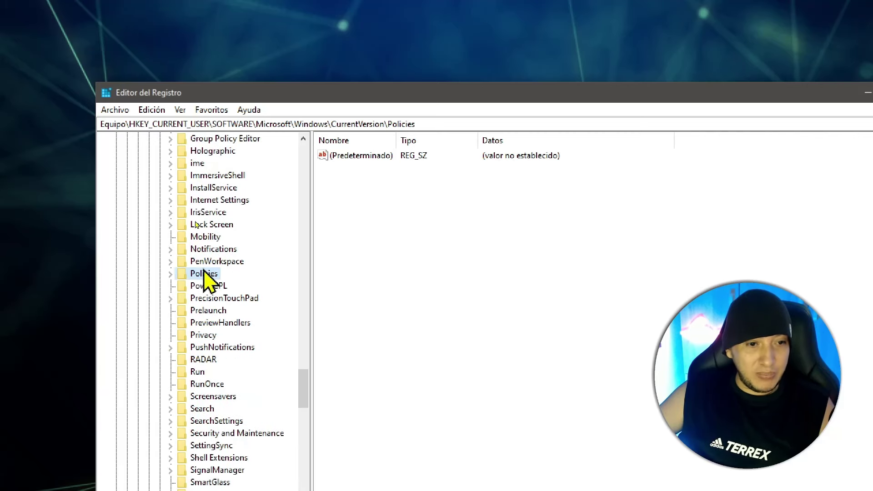
pyautogui.click(170, 273)
pyautogui.click(217, 286)
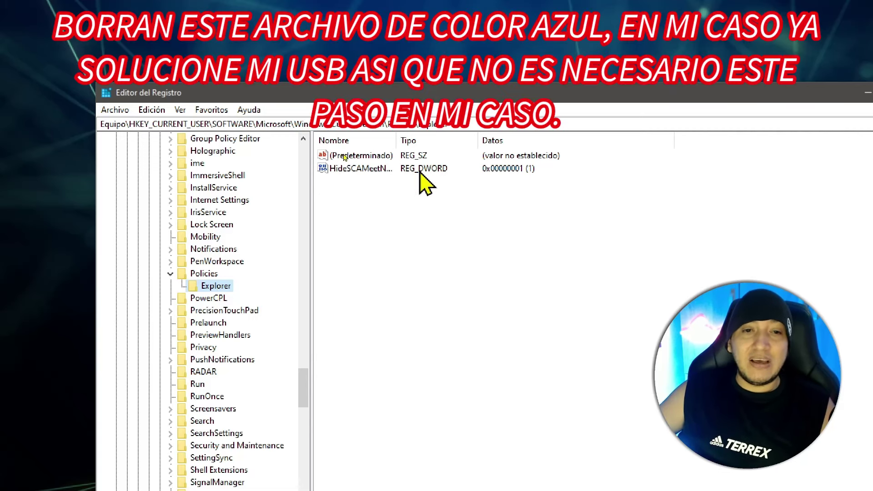
# Bring up the delete option for the REG_DWORD value in the Explorer key and dismiss it without deleting
pyautogui.rightClick(420, 172)
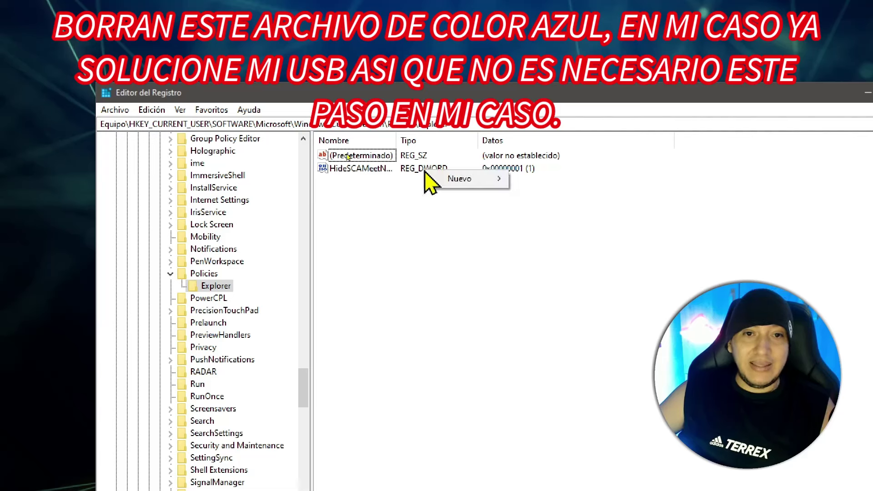
pyautogui.click(409, 175)
pyautogui.click(355, 169)
pyautogui.rightClick(351, 169)
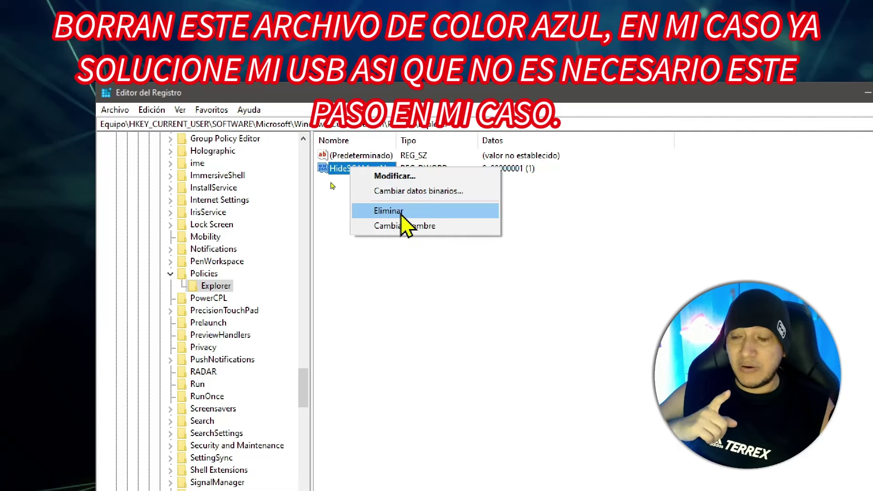
pyautogui.click(661, 218)
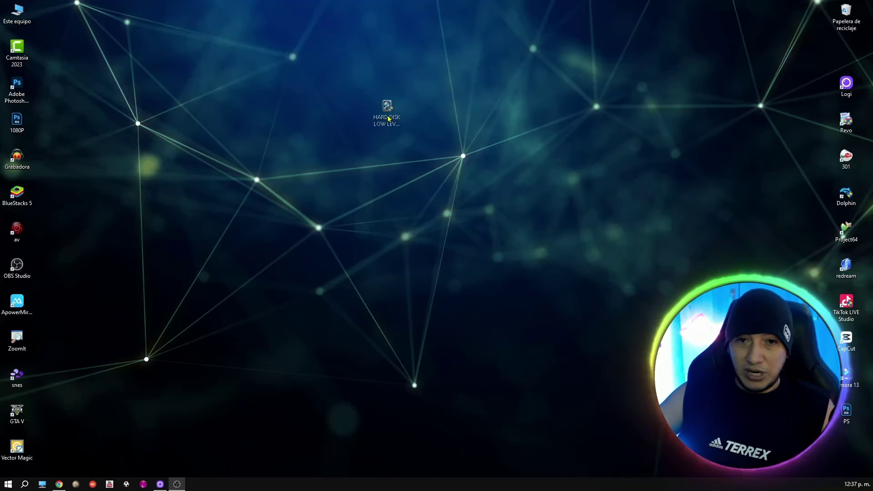
# Open the hard disk low-level format tool from the desktop, accept its license agreement and close the upgrade offer
pyautogui.click(377, 128)
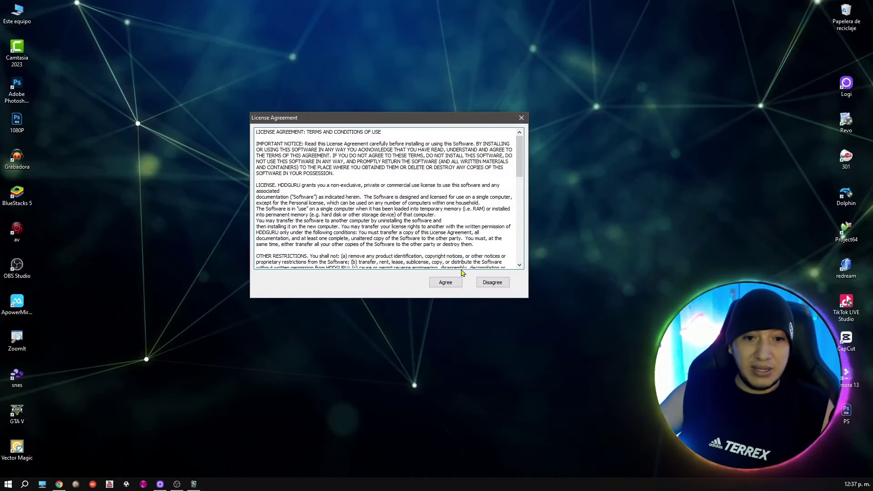
pyautogui.click(438, 280)
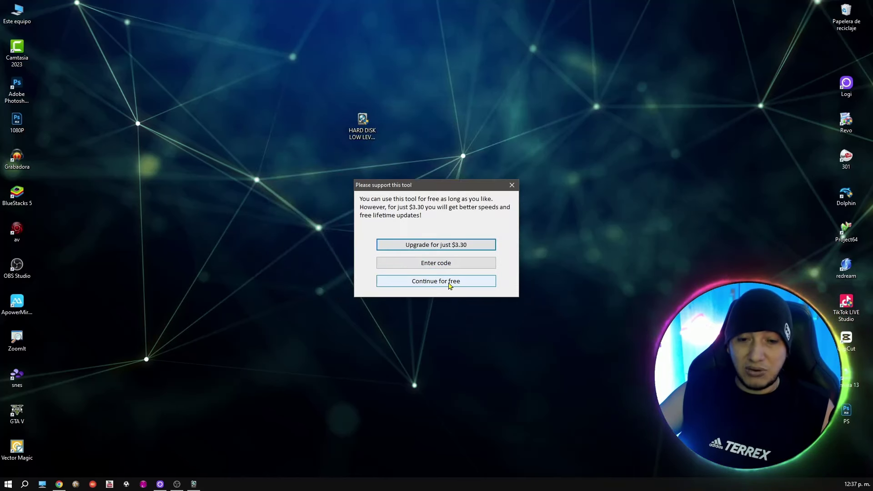
pyautogui.click(512, 187)
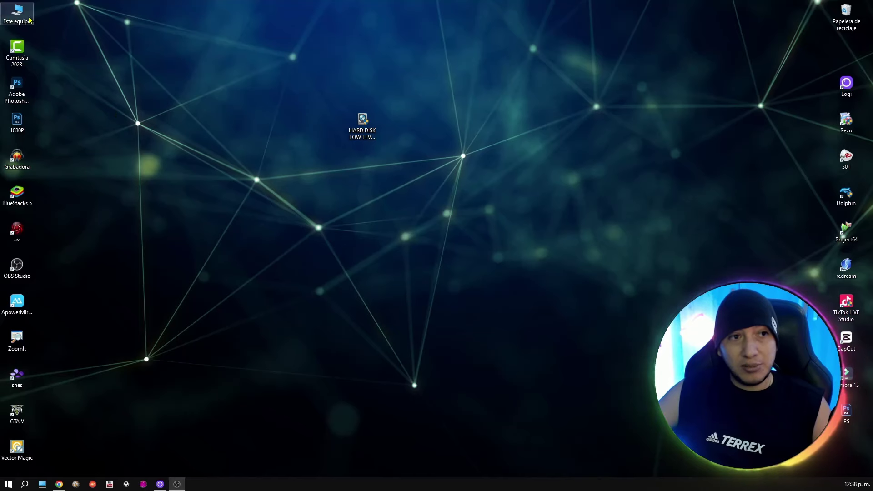
# Open Este equipo and select the USB memory drive F: to check that it is listed with its free space
pyautogui.click(15, 16)
pyautogui.doubleClick(15, 16)
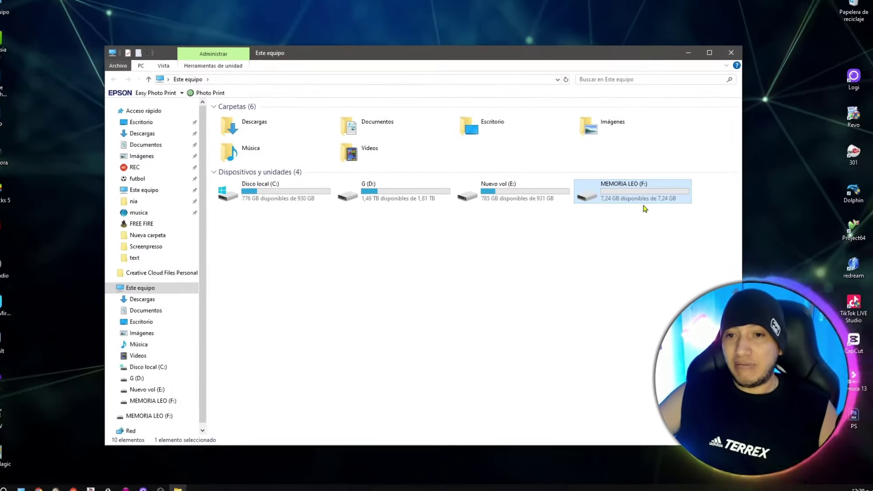
pyautogui.click(680, 239)
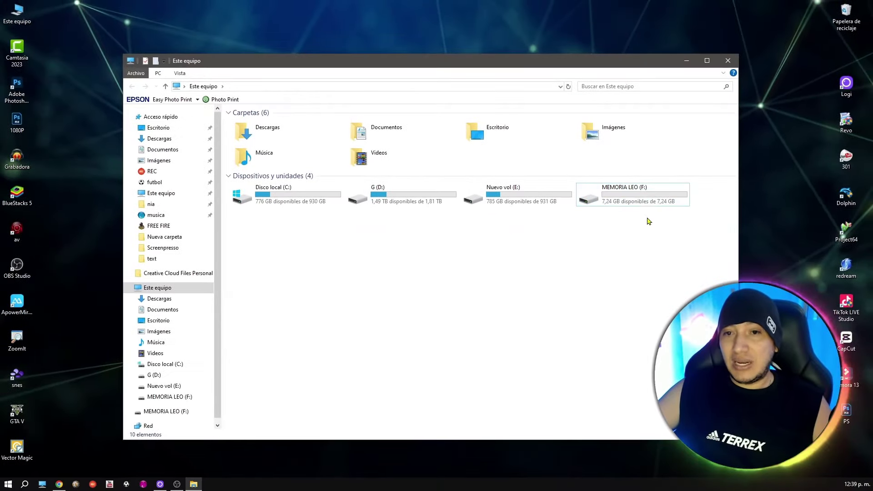
pyautogui.click(638, 200)
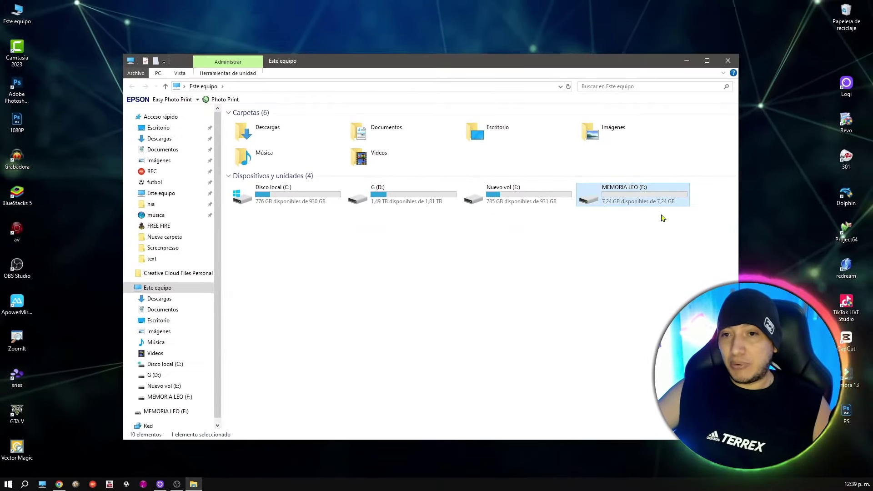
# Check the available space and total size of the USB memory drive F: in Este equipo and close the window
pyautogui.click(650, 259)
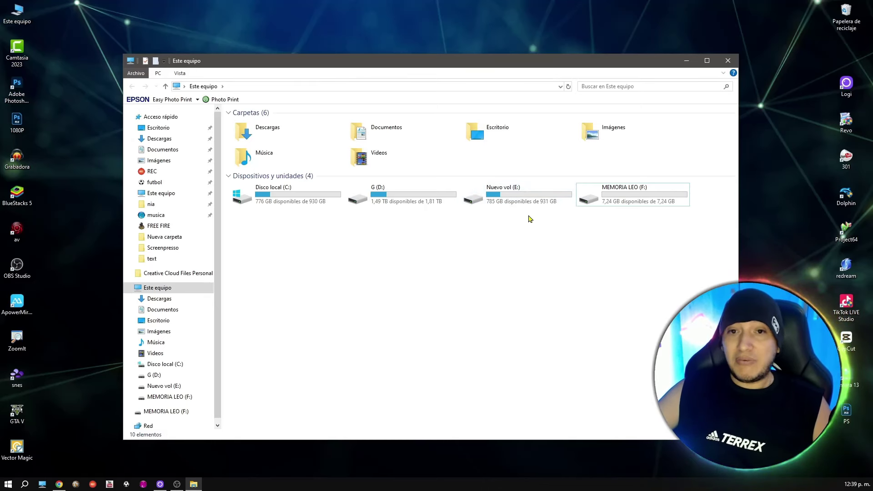
pyautogui.press('Left')
pyautogui.click(623, 262)
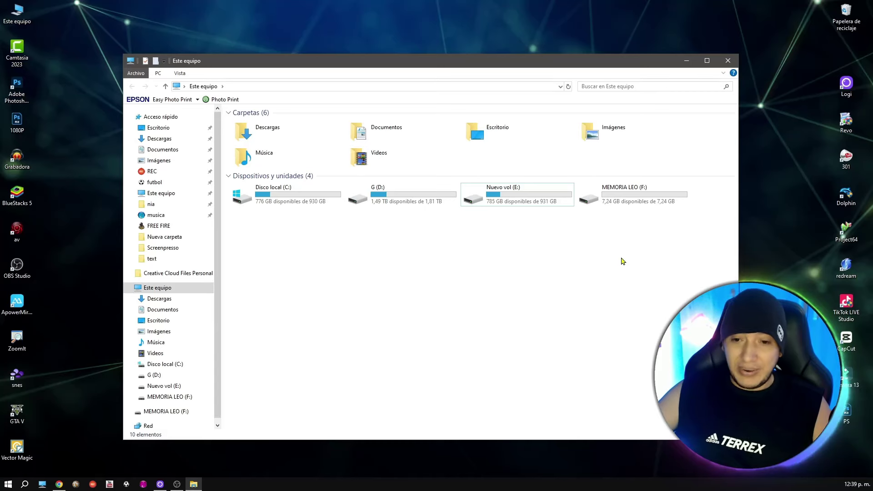
pyautogui.press('Right')
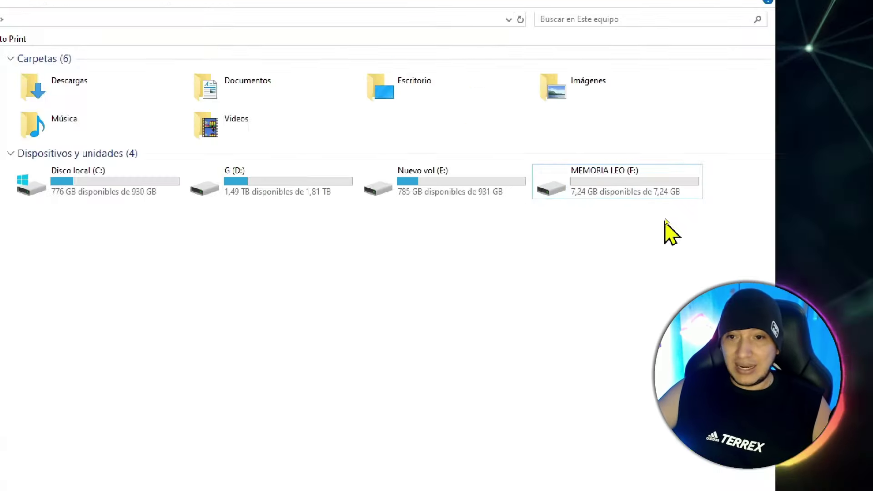
pyautogui.moveTo(632, 183)
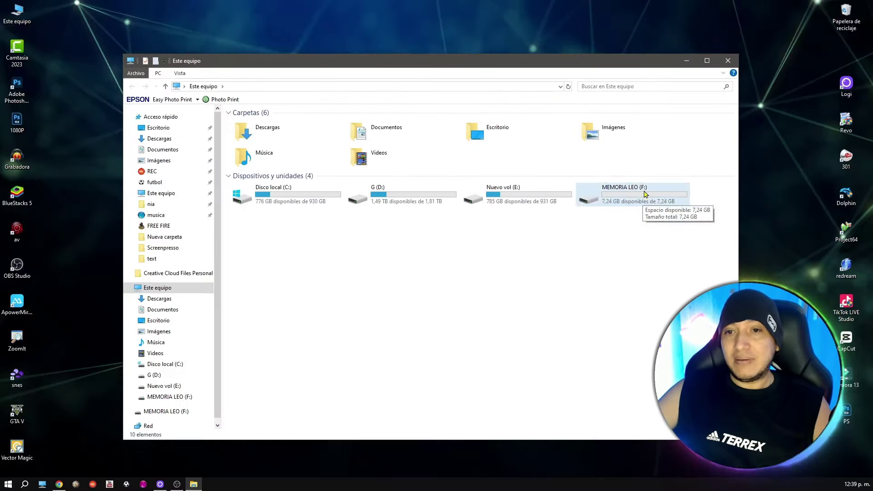
pyautogui.click(729, 61)
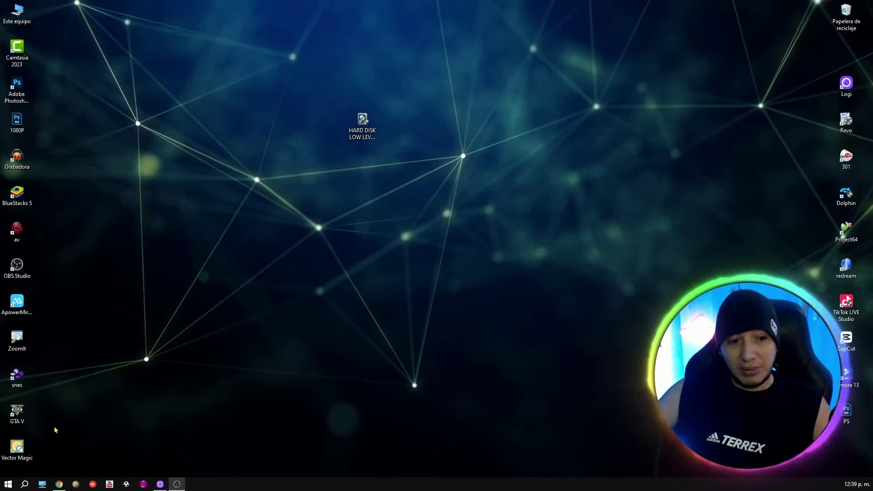
# Search Windows for "hard", launch HARD DISK LOW LEVEL FORMAT.exe and continue with the free version
pyautogui.click(10, 485)
pyautogui.click(24, 484)
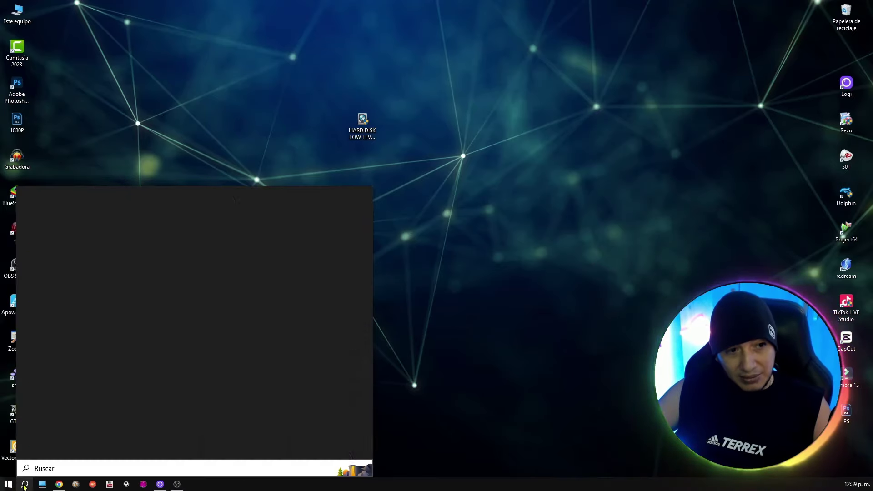
pyautogui.write('hard')
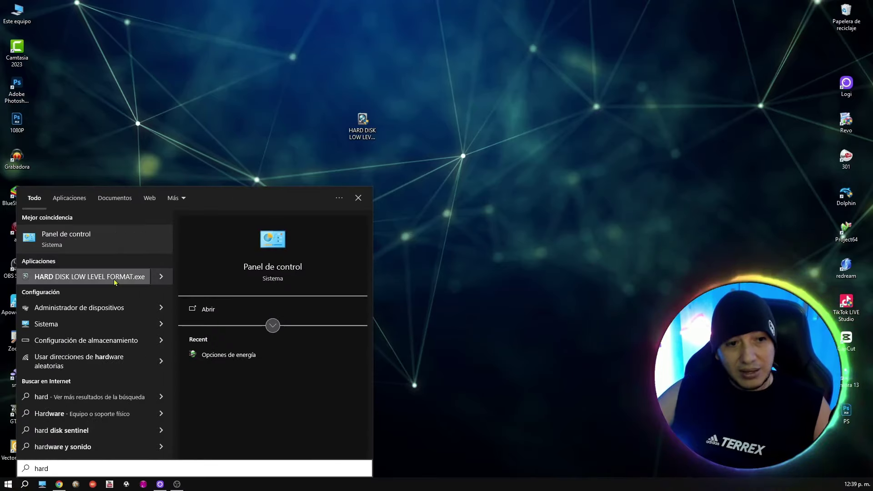
pyautogui.click(103, 278)
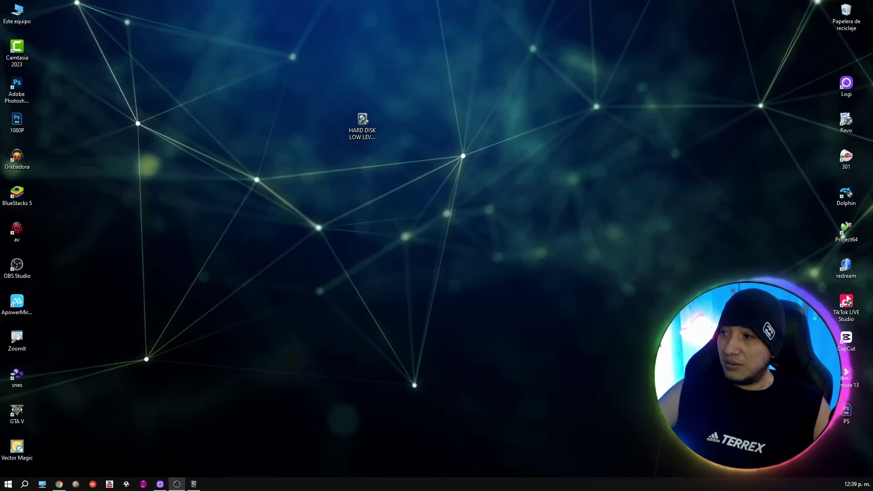
pyautogui.moveTo(444, 160)
pyautogui.mouseDown()
pyautogui.moveTo(367, 173)
pyautogui.moveTo(388, 184)
pyautogui.mouseUp()
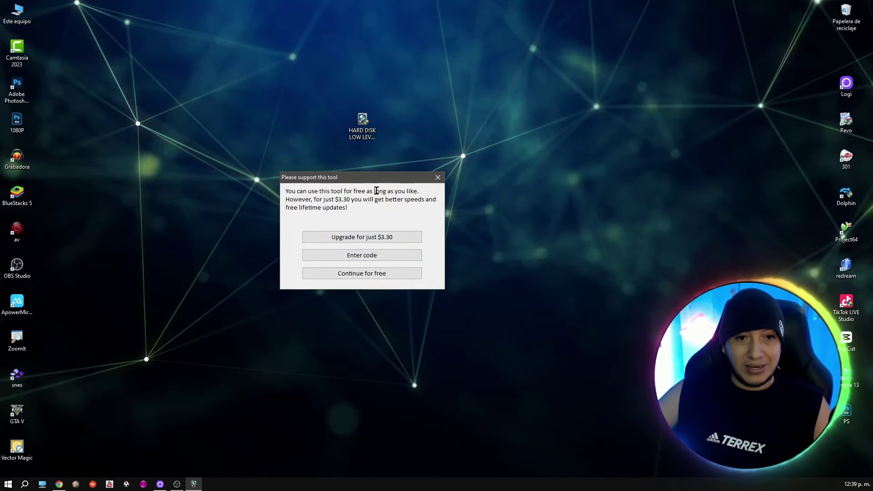
pyautogui.click(377, 162)
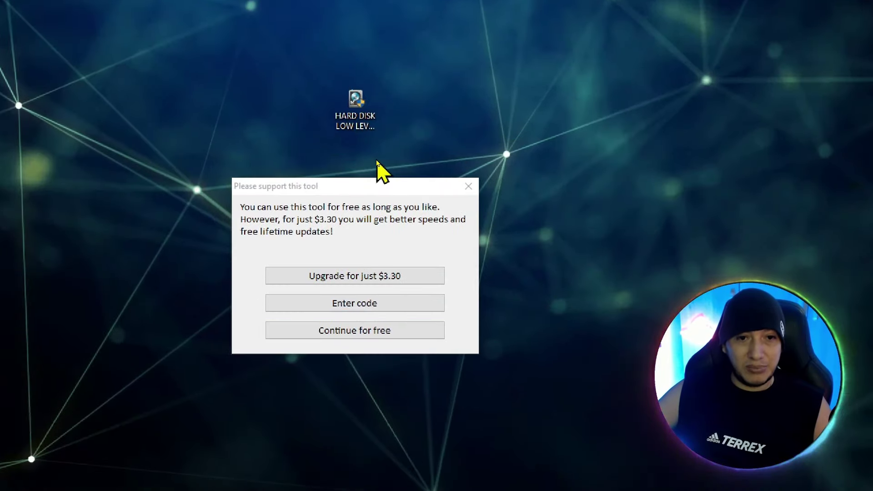
pyautogui.click(382, 335)
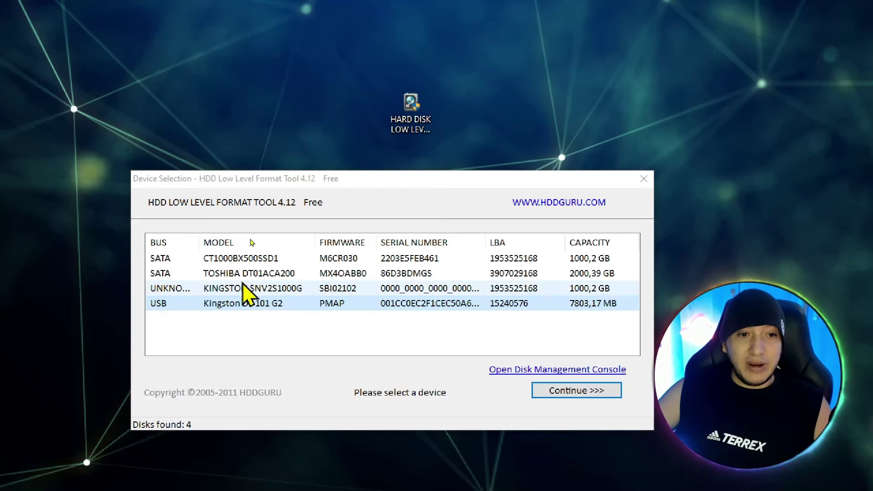
# Compare the bus, model and capacity of the listed disks to tell the USB memory apart from the internal drives
pyautogui.click(236, 258)
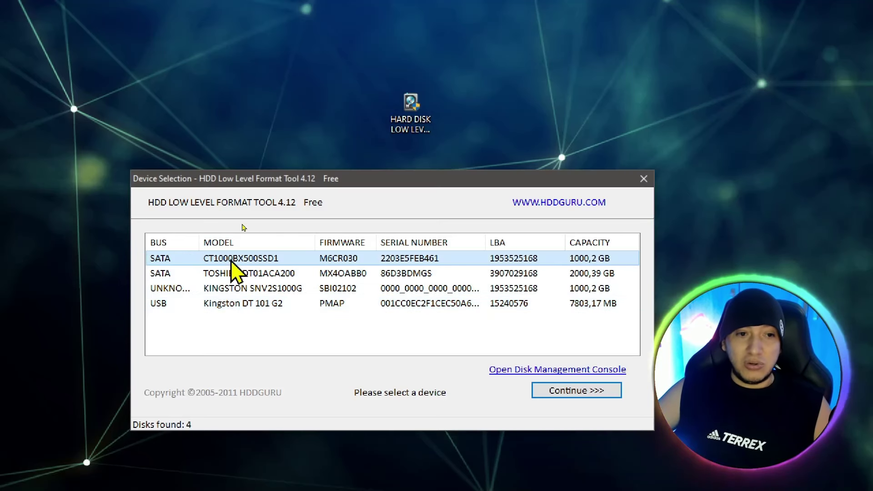
pyautogui.click(248, 274)
pyautogui.click(268, 289)
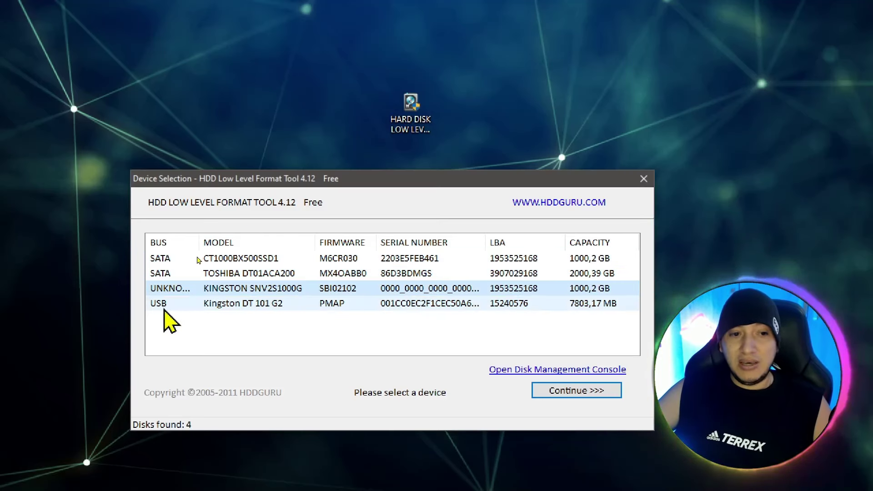
pyautogui.click(252, 309)
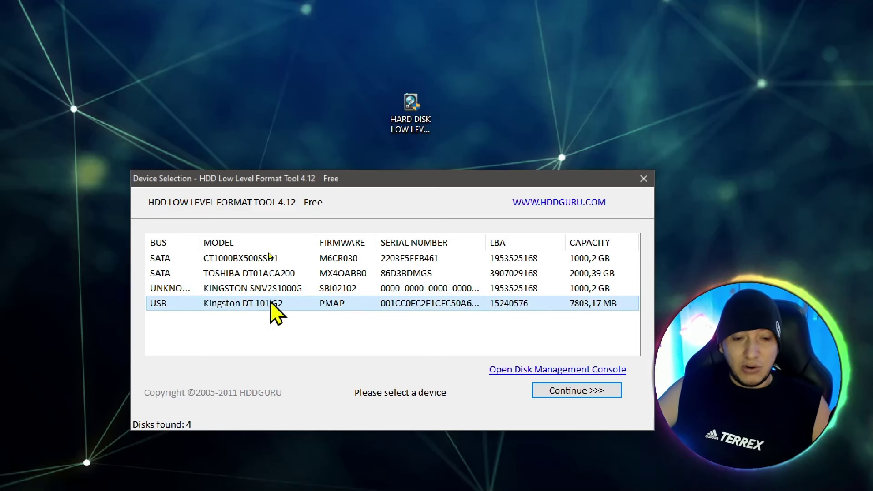
pyautogui.click(236, 260)
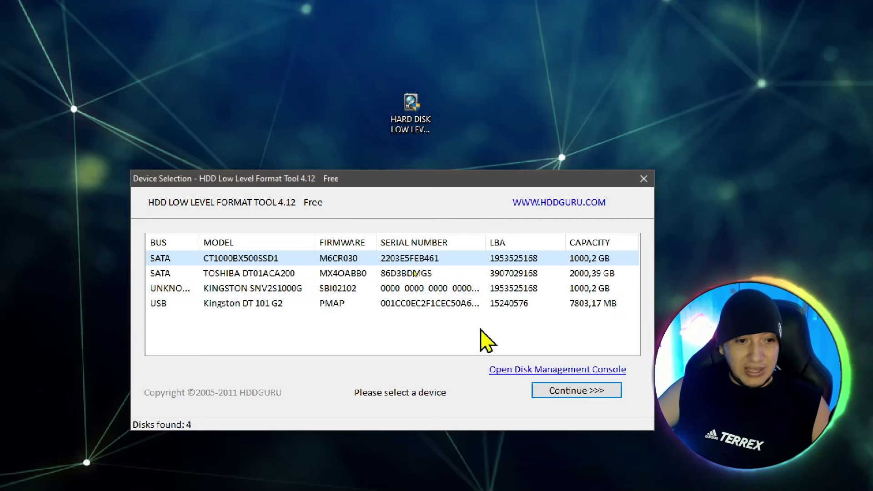
pyautogui.click(591, 303)
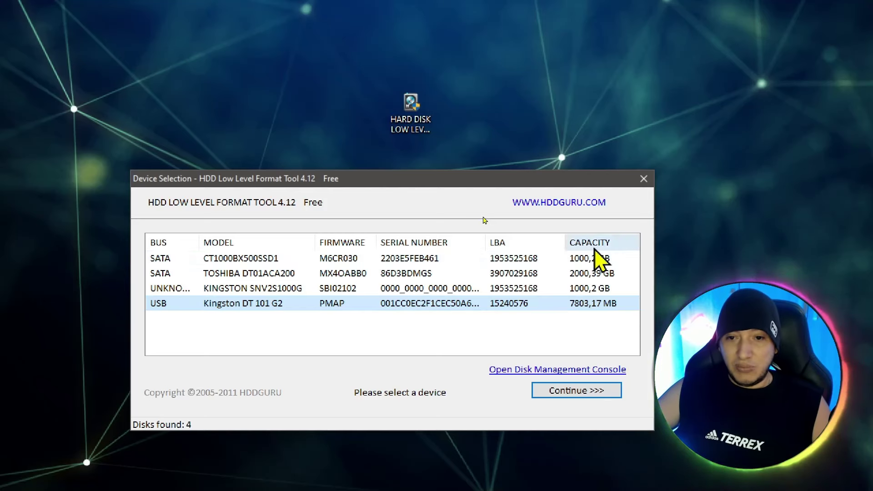
pyautogui.click(586, 258)
pyautogui.click(586, 273)
pyautogui.click(585, 288)
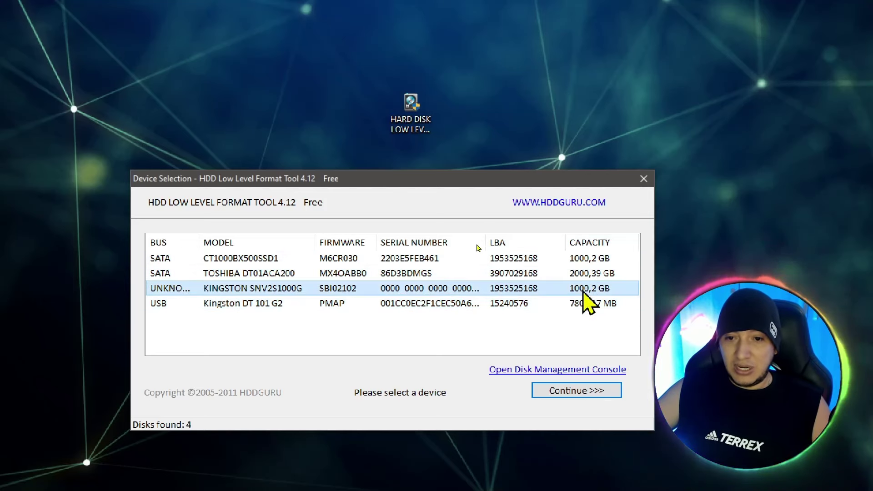
# Select the Kingston DT 101 G2 USB device and continue to its device details
pyautogui.click(586, 303)
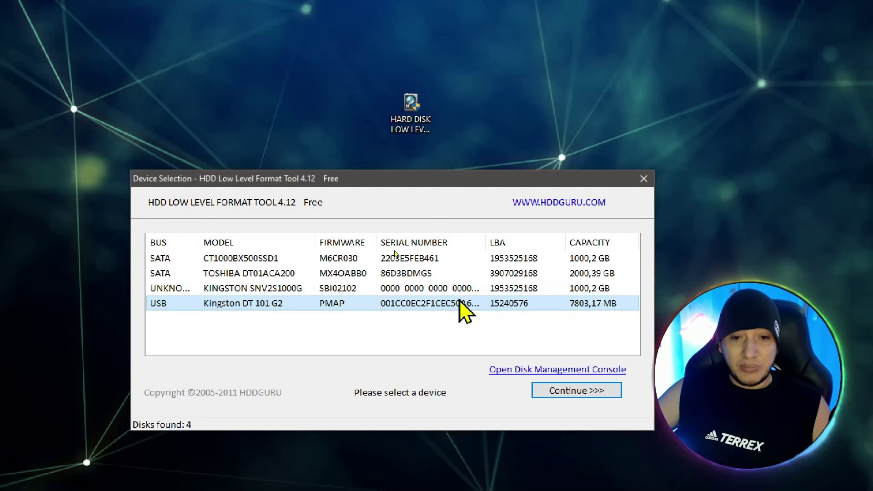
pyautogui.click(583, 391)
pyautogui.moveTo(514, 105); pyautogui.dragTo(413, 88)
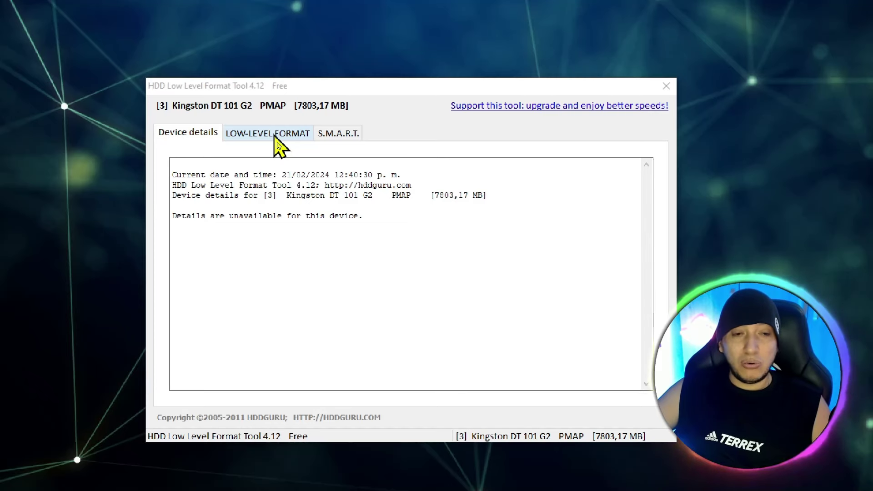
# Run a low-level format without quick wipe on the Kingston DT 101 G2, accepting the data loss, and close the tool once it finishes
pyautogui.click(276, 139)
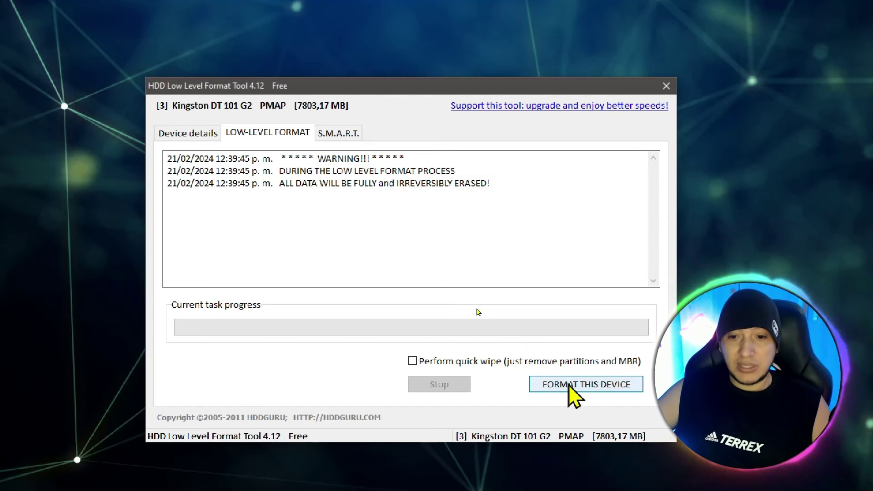
pyautogui.click(586, 385)
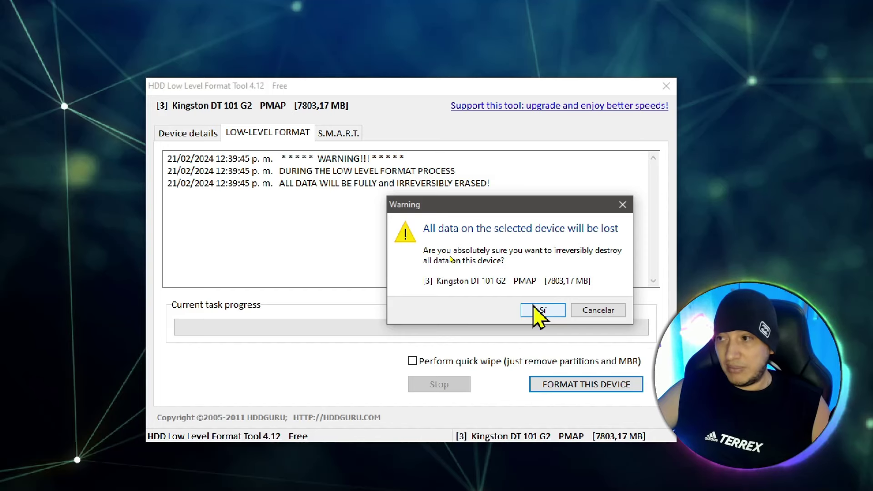
pyautogui.click(536, 308)
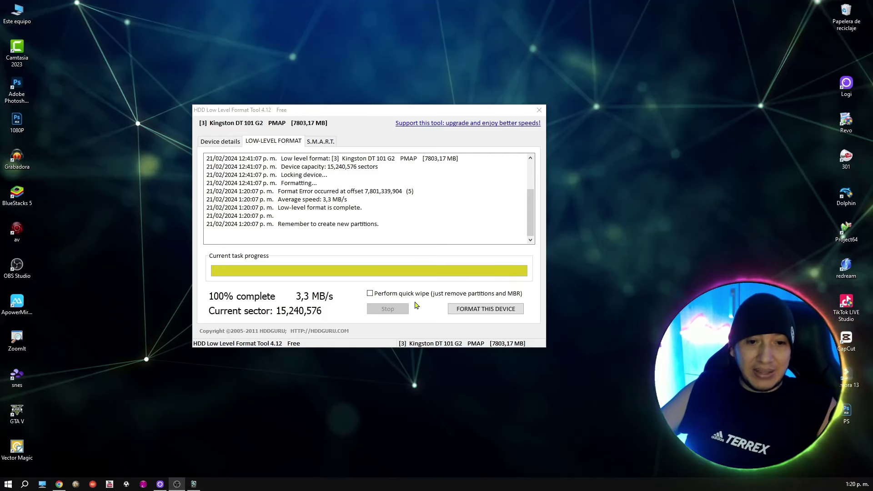
pyautogui.click(539, 110)
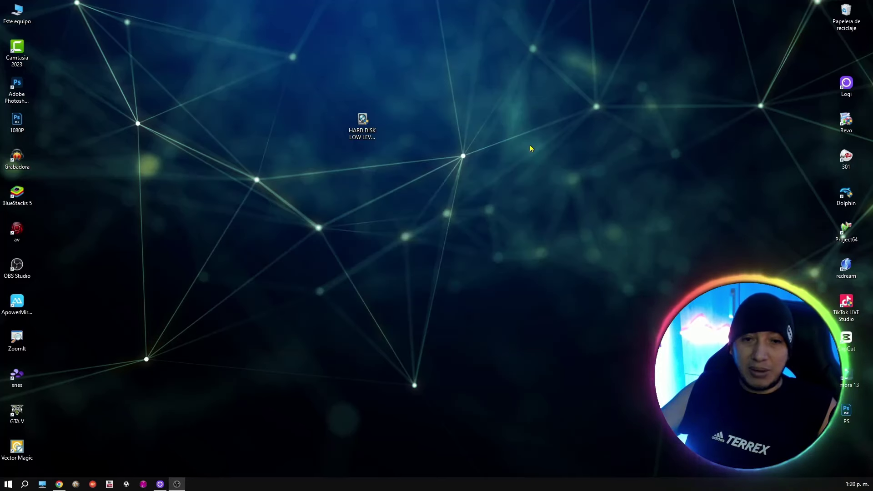